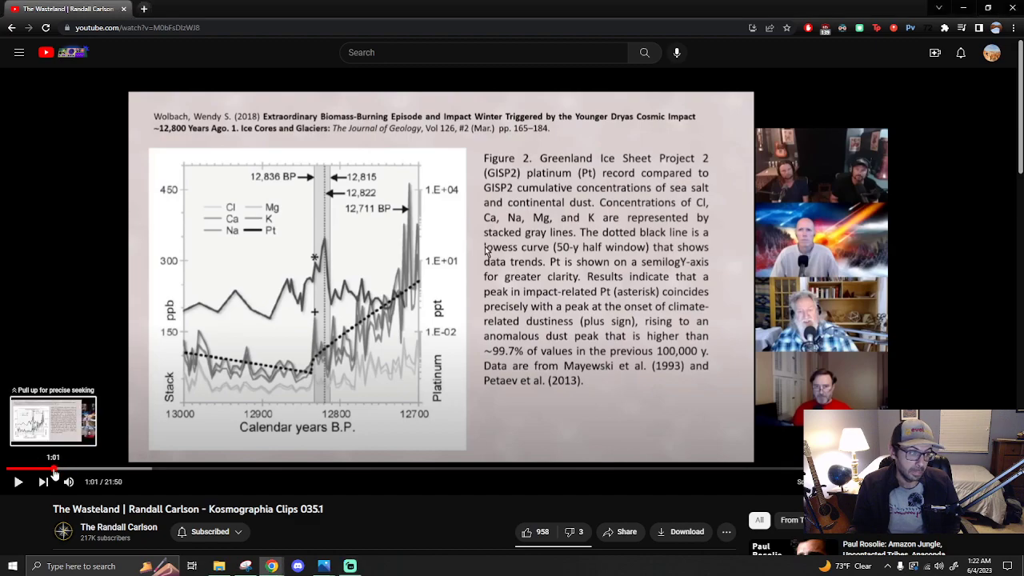
Step: Scrub the video back from about 1:01 to 0:50, keeping the platinum graph on screen
left_click(53, 471)
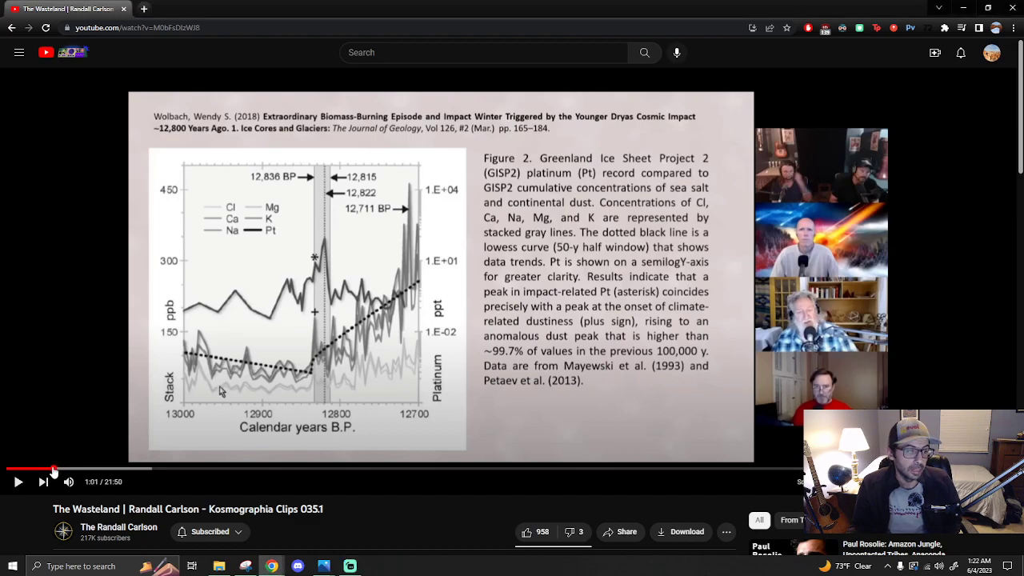
left_click_drag(54, 471, 49, 471)
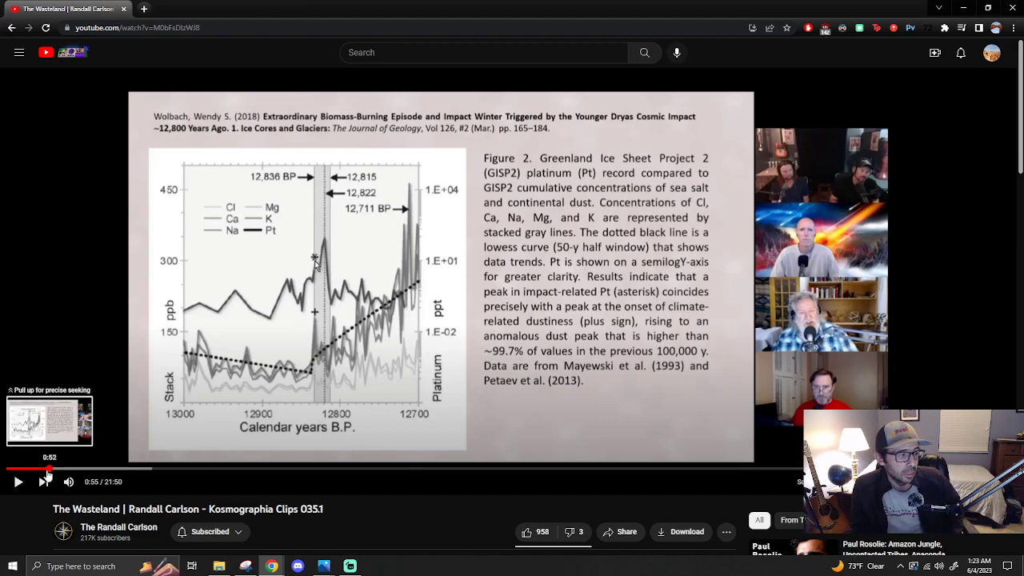
left_click(48, 470)
left_click_drag(48, 470, 44, 471)
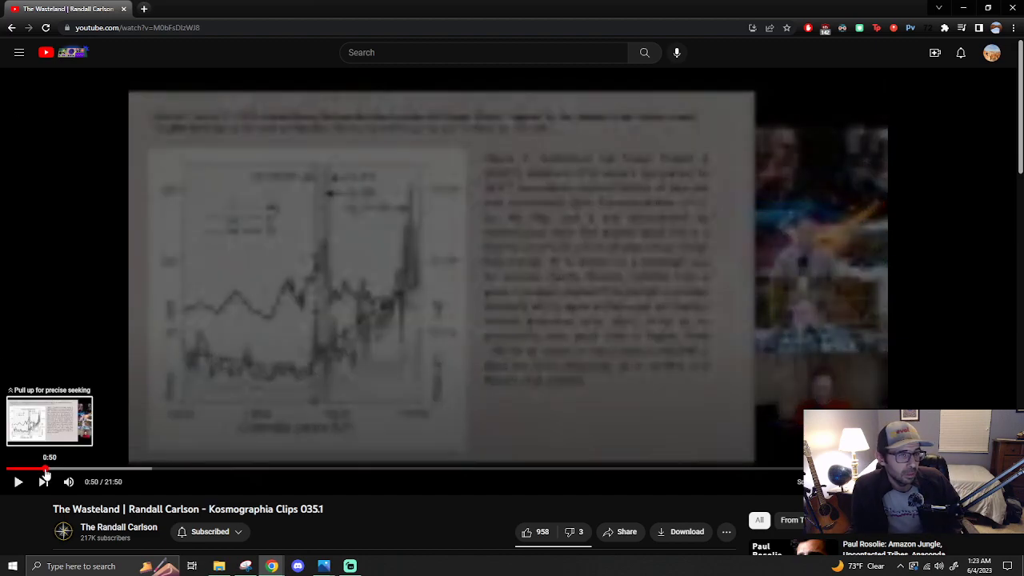
Step: Resume playback of the clip from 0:50
left_click(302, 340)
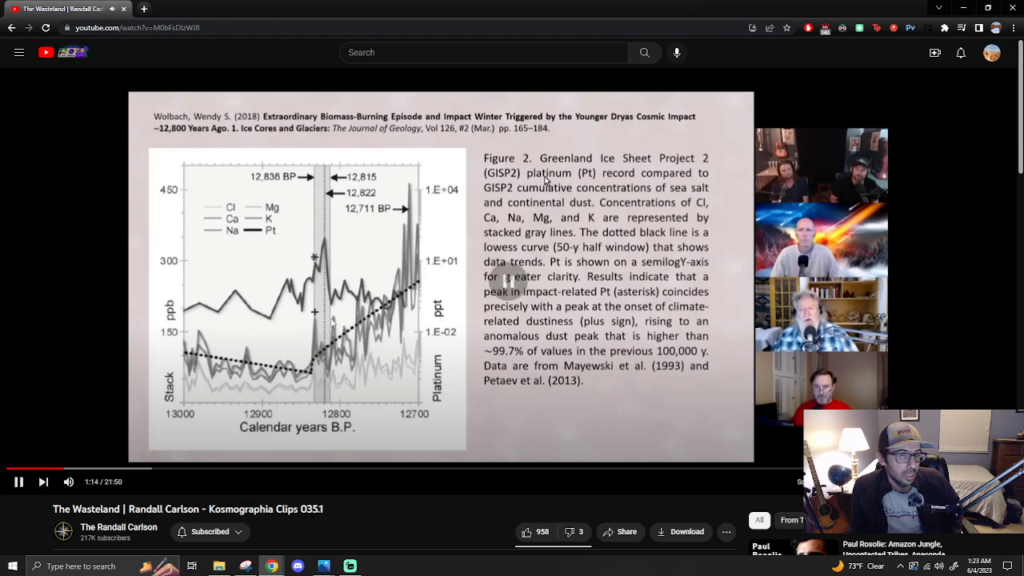
Step: Pause the Kosmographia clip at 1:14 on the GISP2 platinum graph
key("space")
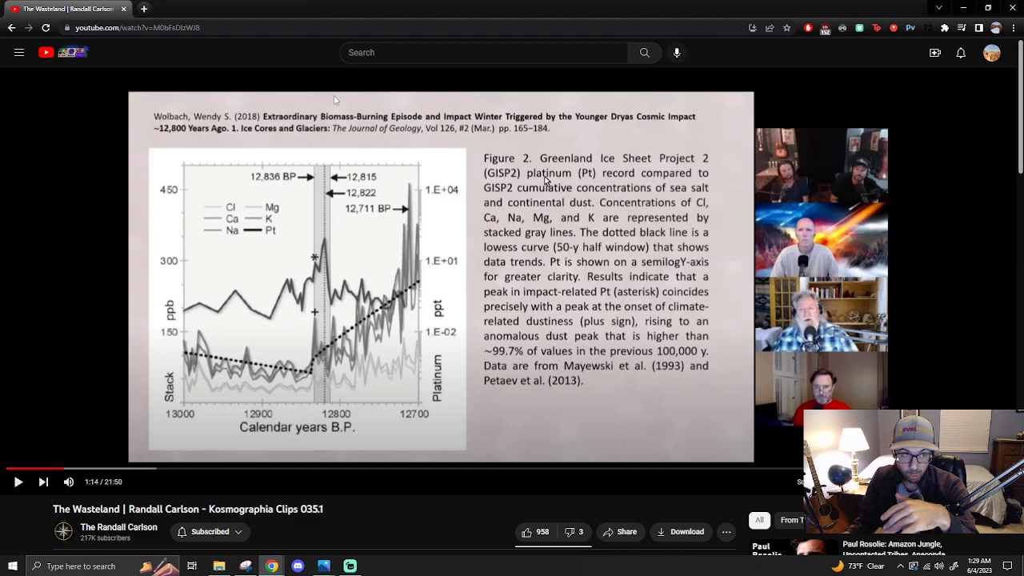
Step: Load Google Earth (earth.google.com) in a new browser tab
left_click(145, 8)
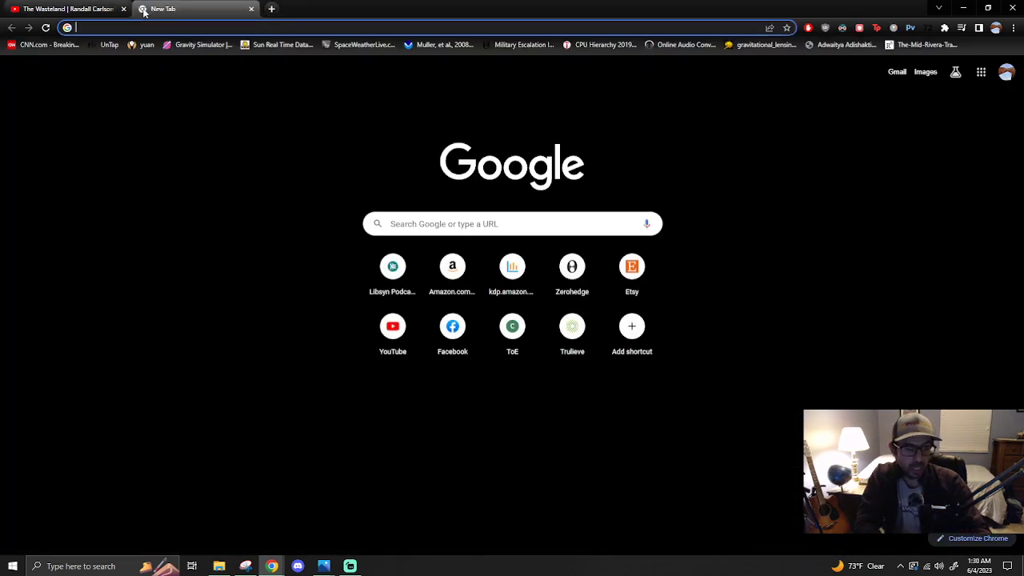
type("earth")
key("Return")
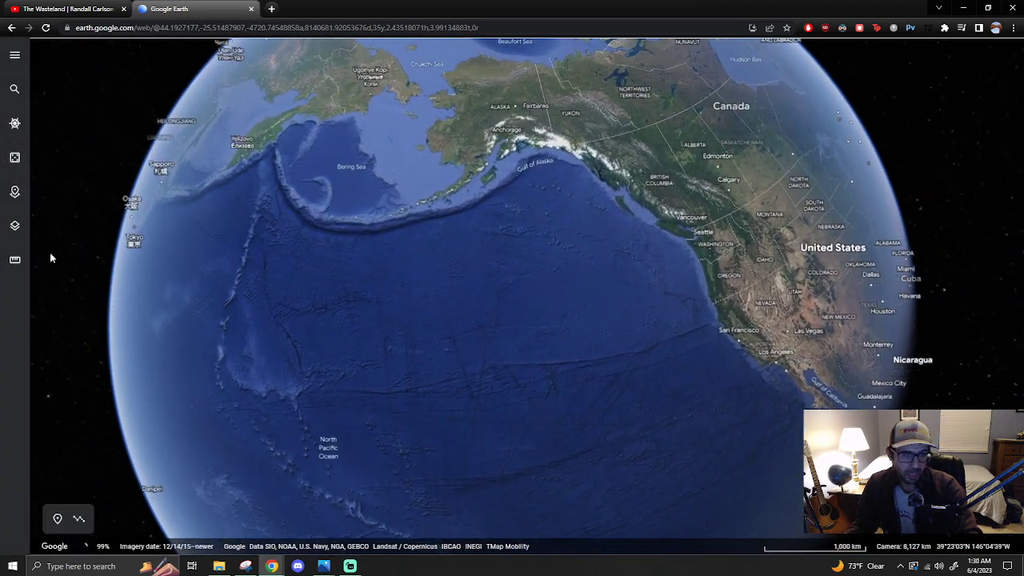
Step: Set the map style to Clean and spin the globe to centre North America and the Arctic
left_click(14, 225)
left_click(115, 94)
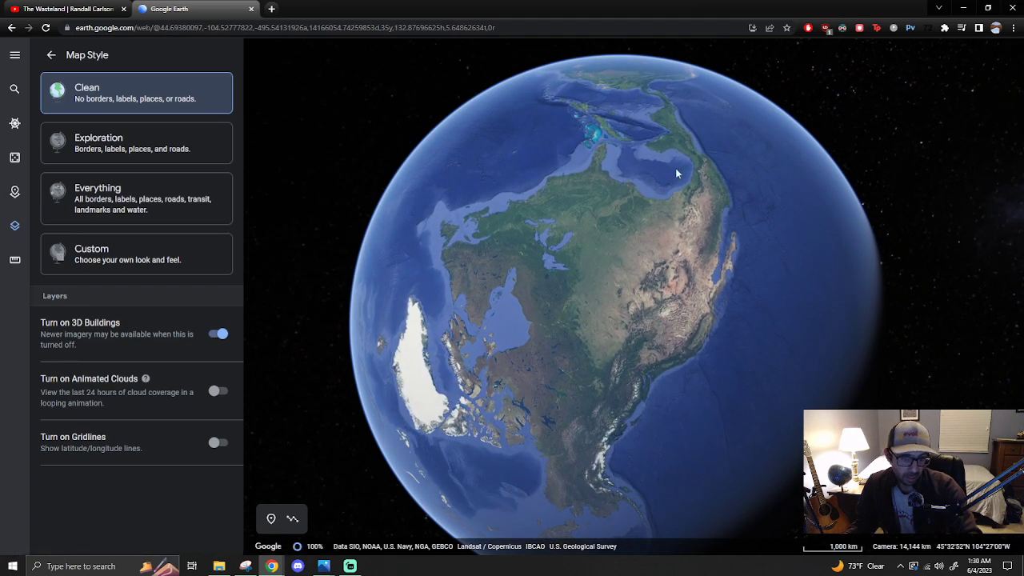
left_click_drag(857, 237, 789, 257)
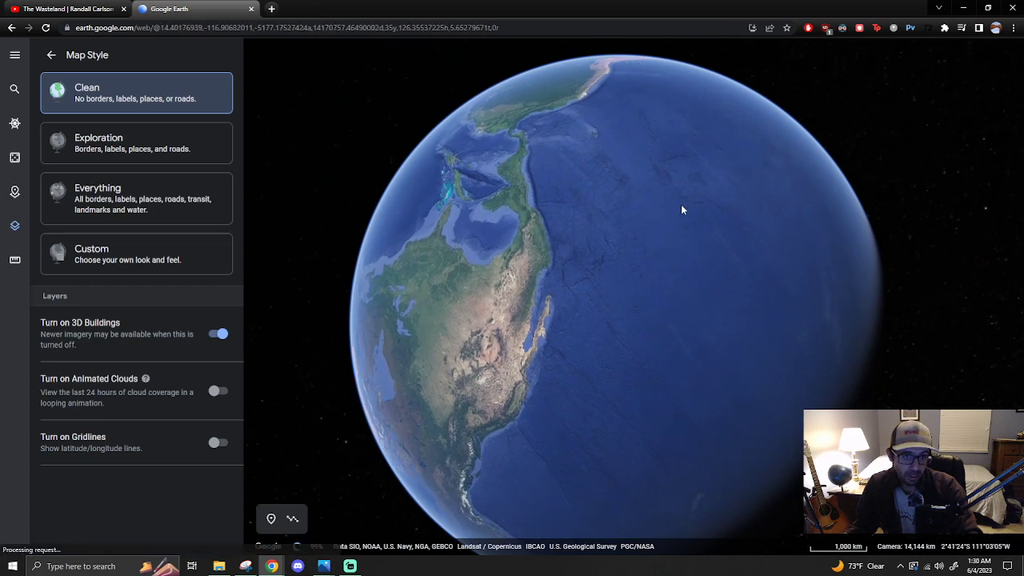
mouse_move(681, 210)
left_mouse_down()
mouse_move(685, 226)
mouse_move(809, 203)
left_mouse_up()
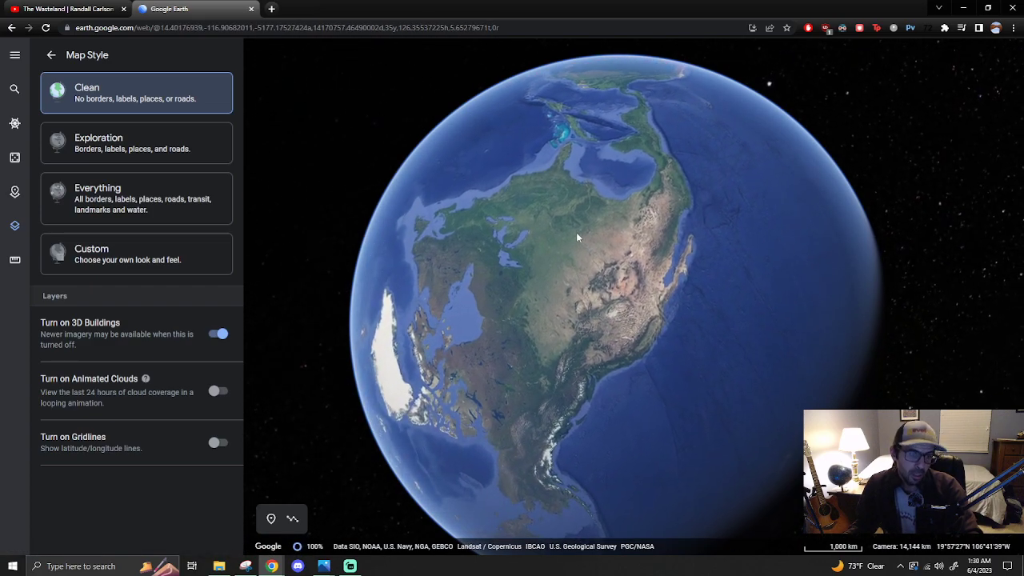
scroll(680, 208, "up", 5)
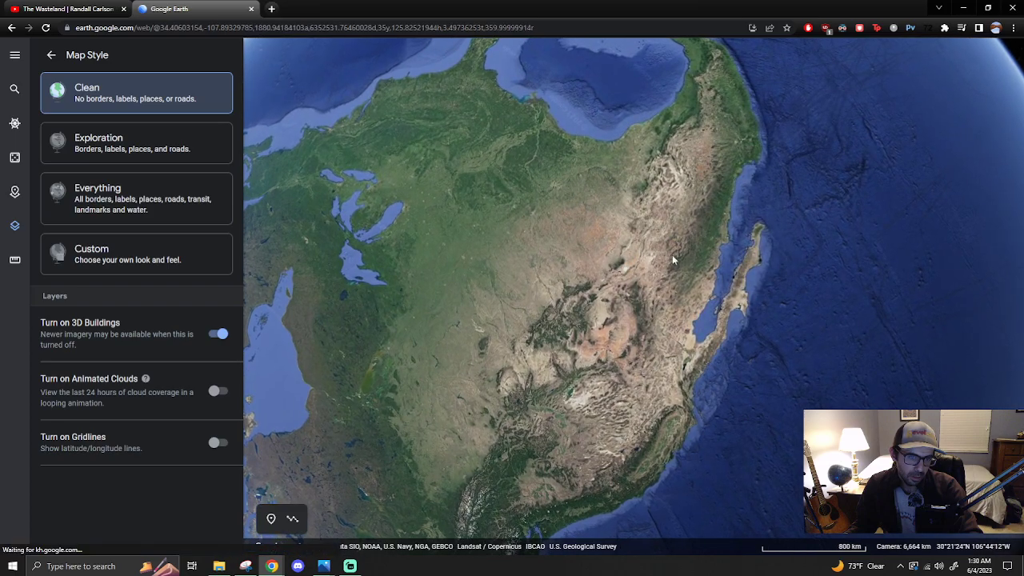
scroll(694, 232, "down", 5)
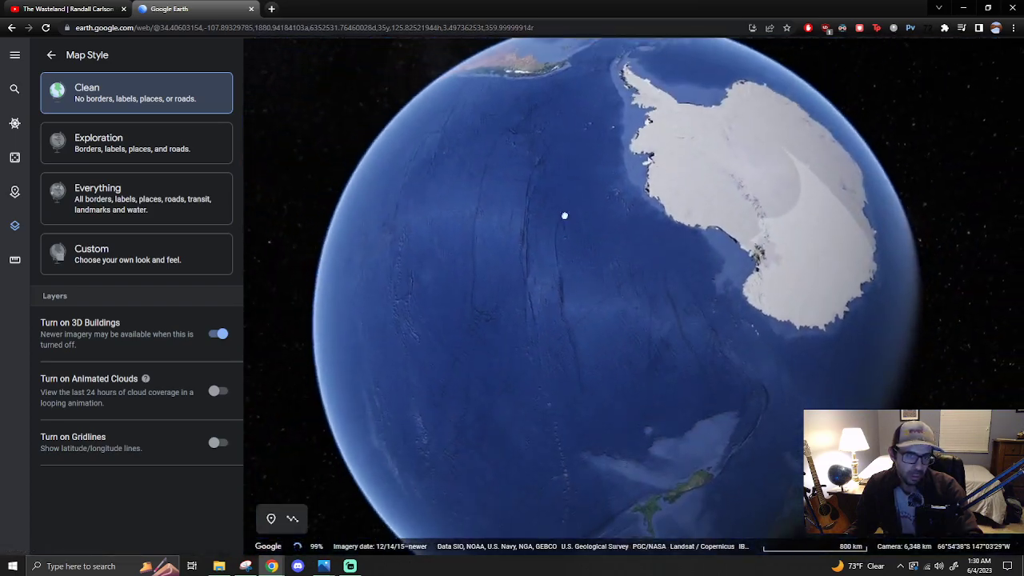
left_click_drag(634, 139, 791, 301)
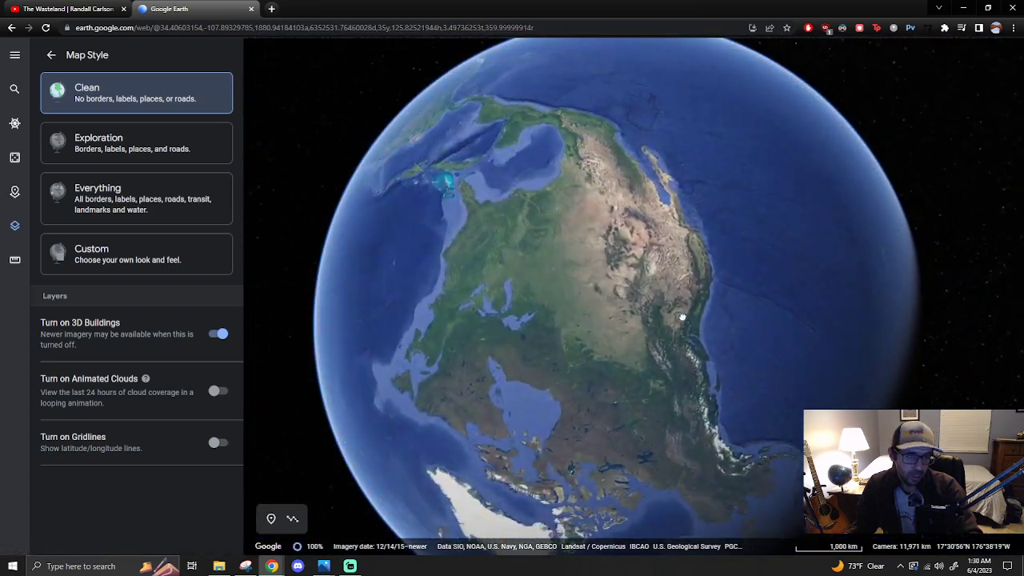
mouse_move(683, 371)
left_mouse_down()
mouse_move(765, 257)
mouse_move(676, 292)
left_mouse_up()
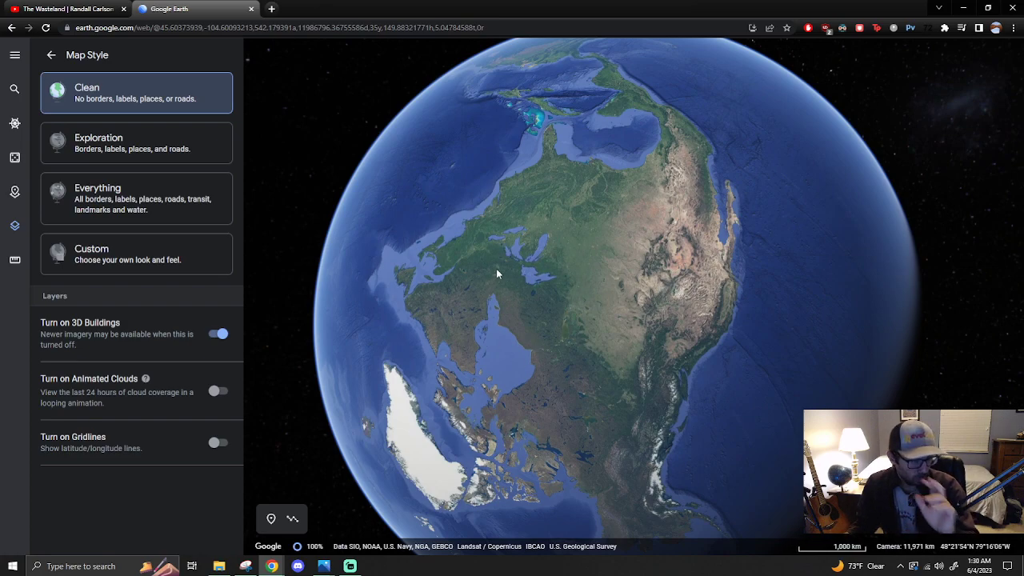
scroll(600, 236, "up", 3)
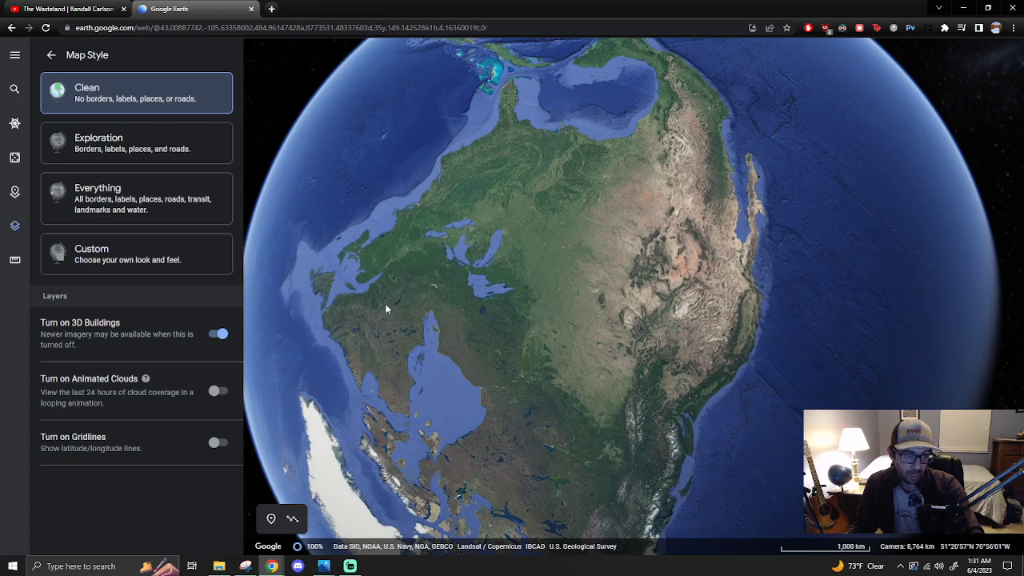
Step: Pan over Hudson Bay and central North America, then close the Map Style panel
mouse_move(368, 313)
left_mouse_down()
mouse_move(407, 250)
mouse_move(546, 247)
left_mouse_up()
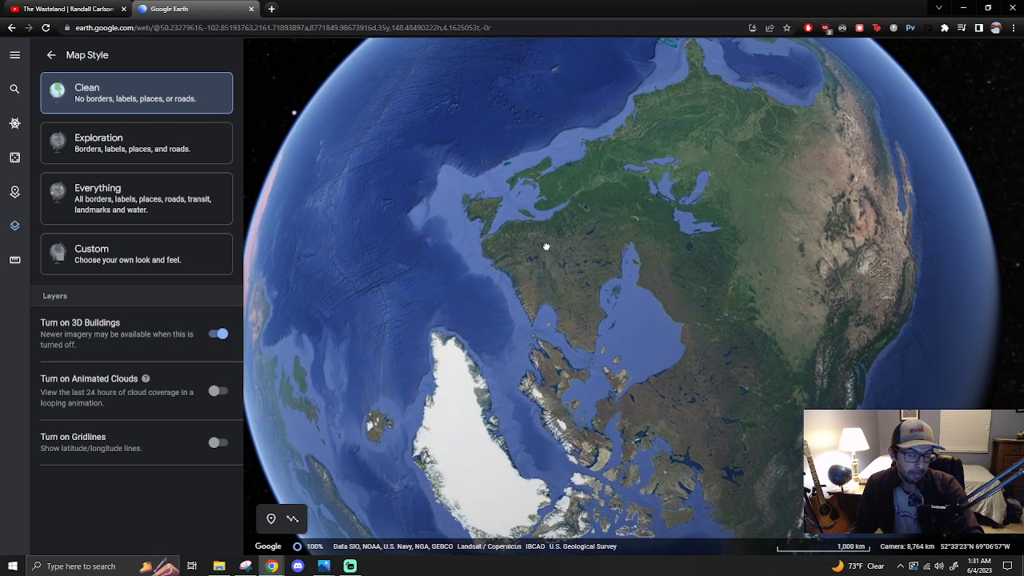
scroll(547, 228, "down", 5)
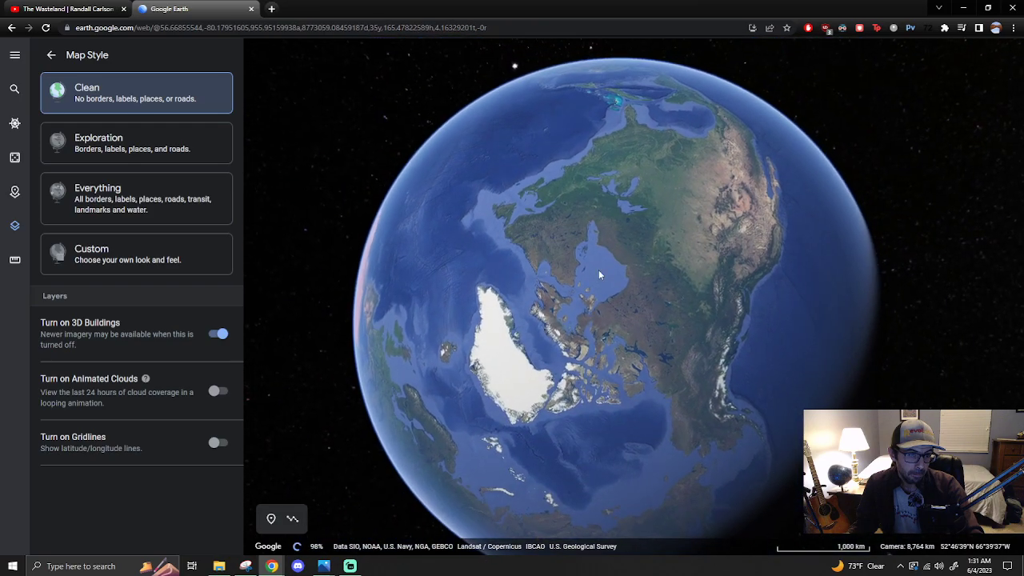
mouse_move(593, 295)
left_mouse_down()
mouse_move(618, 325)
mouse_move(686, 201)
mouse_move(523, 270)
left_mouse_up()
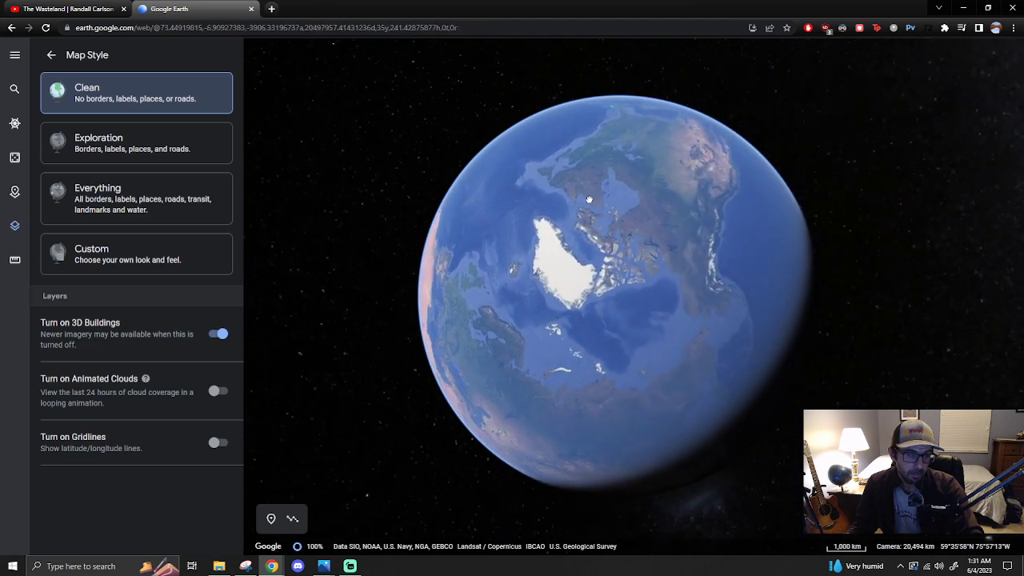
scroll(524, 270, "up", 5)
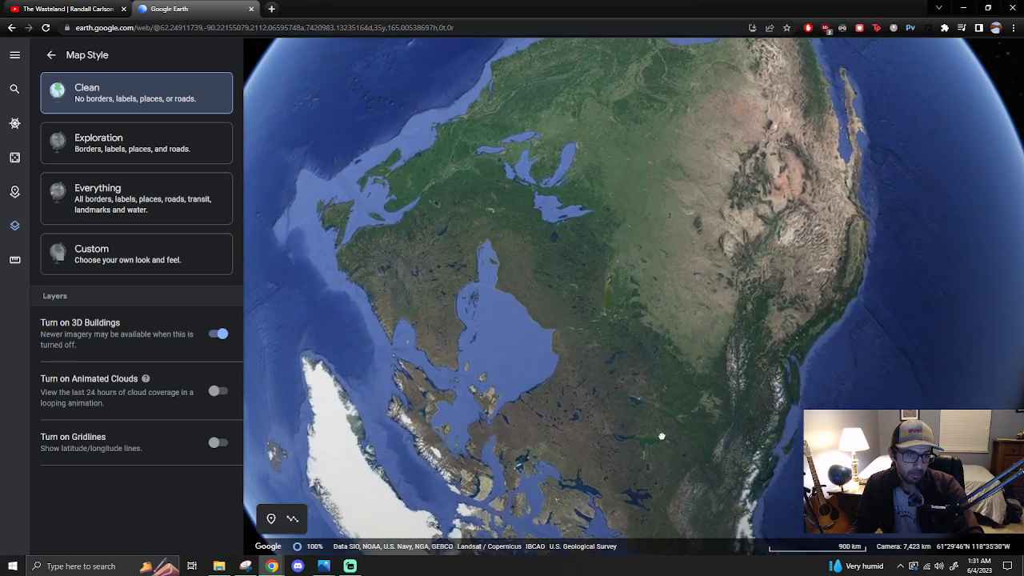
mouse_move(662, 436)
left_mouse_down()
mouse_move(688, 377)
mouse_move(665, 403)
left_mouse_up()
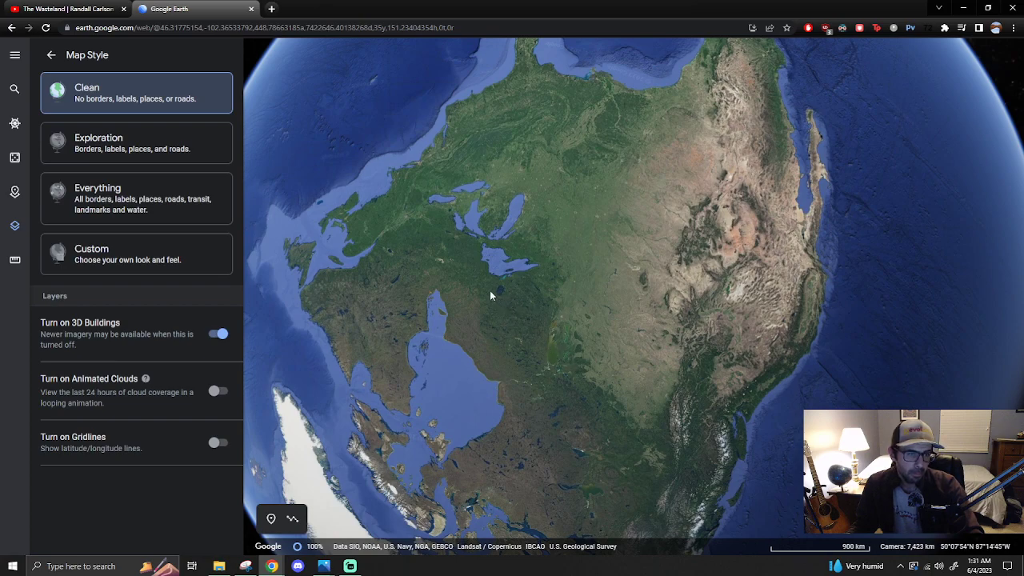
left_click_drag(512, 292, 715, 441)
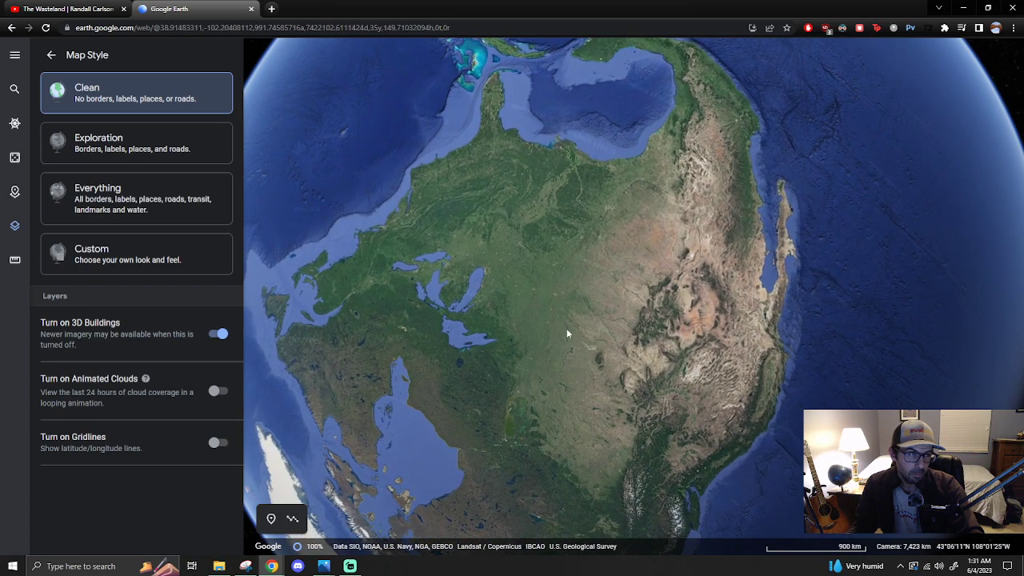
left_click(51, 54)
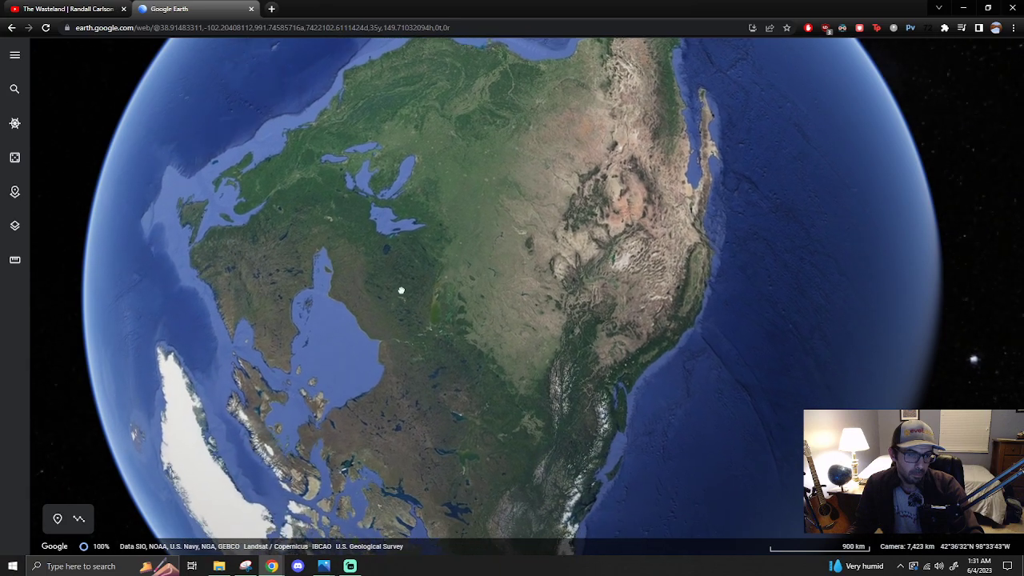
Step: Switch back to the YouTube tab paused on the platinum chart at 1:14
left_click(68, 9)
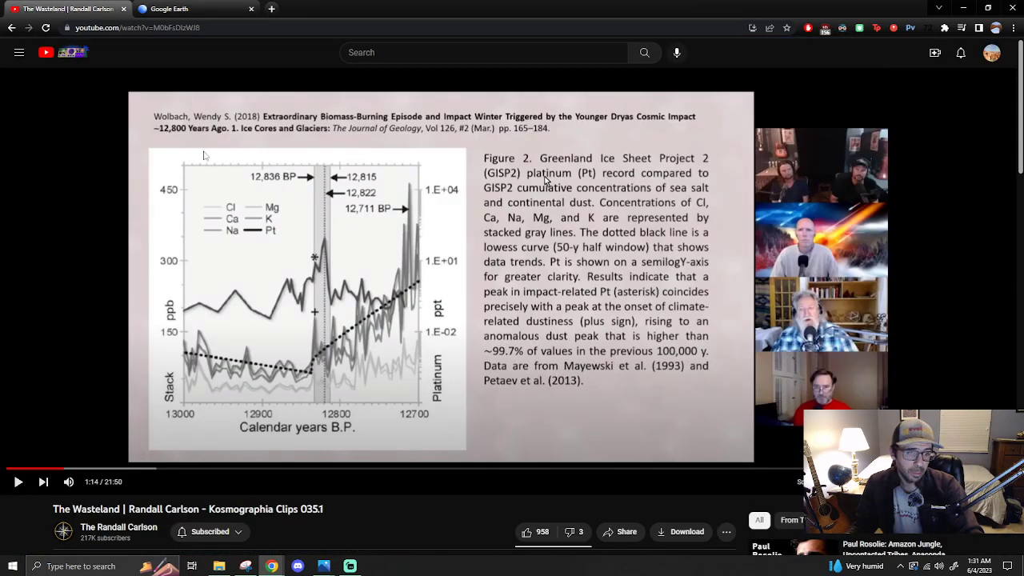